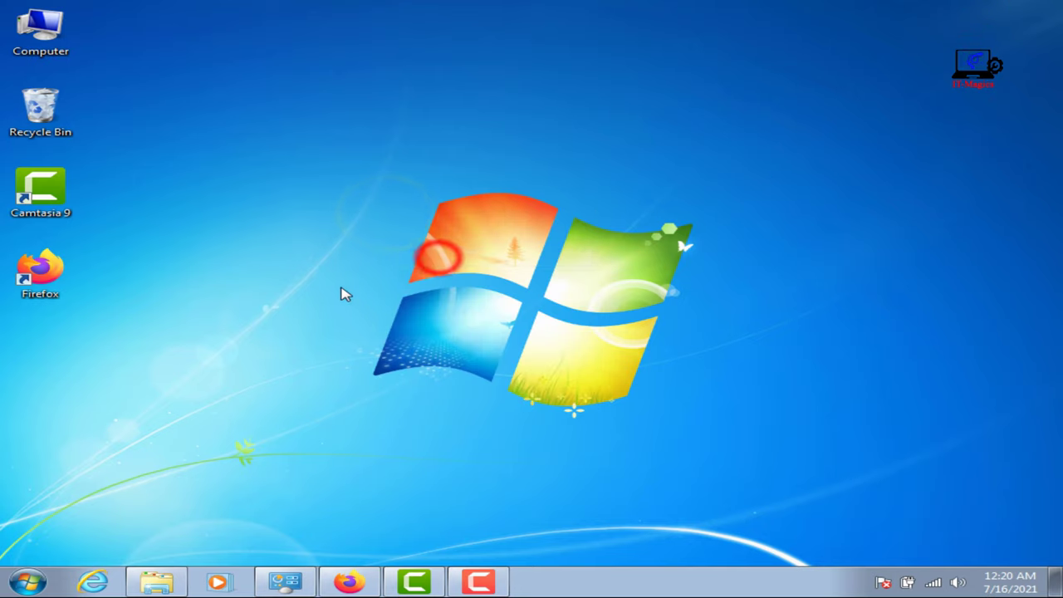
Refresh the desktop and check the available screen resolutions, leaving them unchanged.
{"action": "right_click", "coordinate": [334, 264]}
{"action": "left_click", "coordinate": [415, 308]}
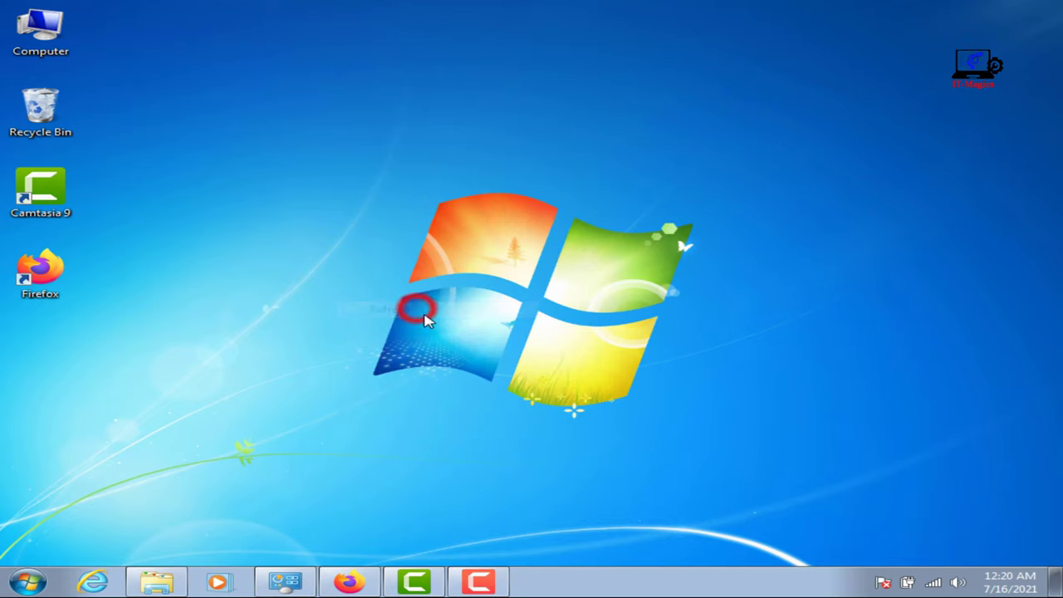
{"action": "right_click", "coordinate": [369, 221]}
{"action": "left_click", "coordinate": [456, 404]}
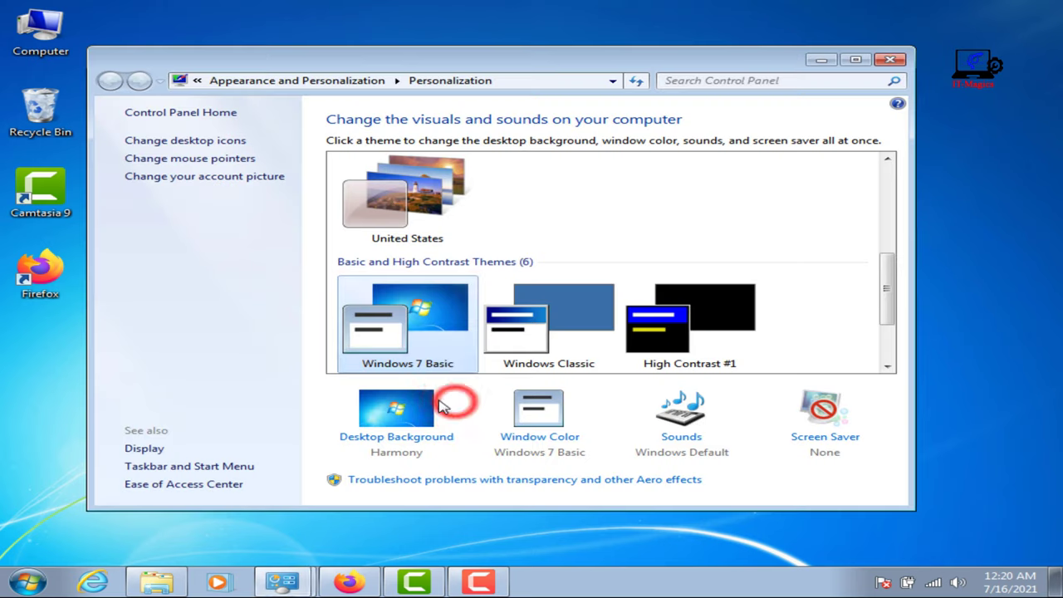
{"action": "left_click", "coordinate": [146, 448]}
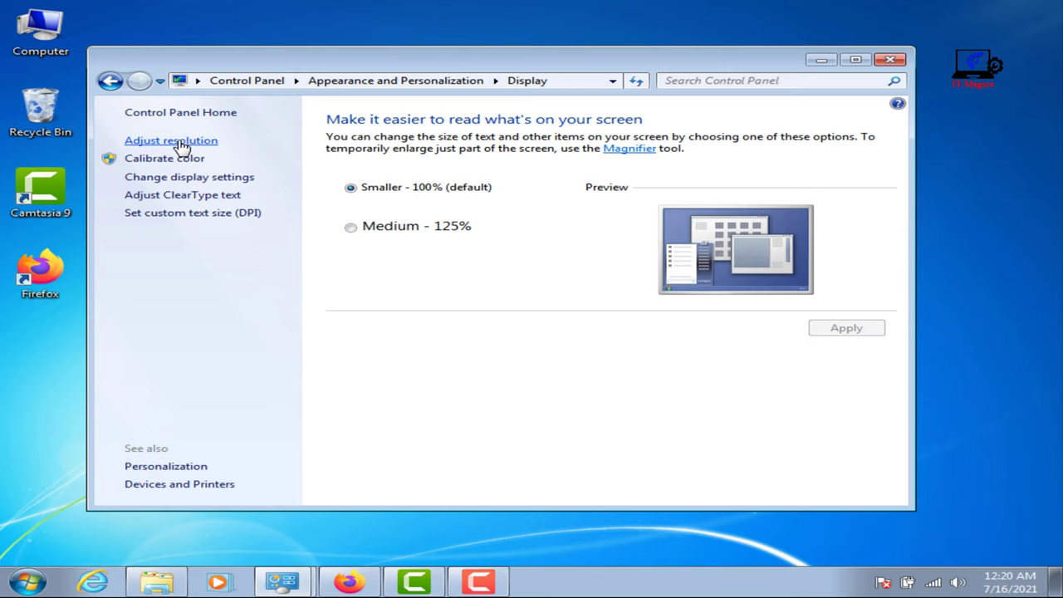
{"action": "left_click", "coordinate": [181, 143]}
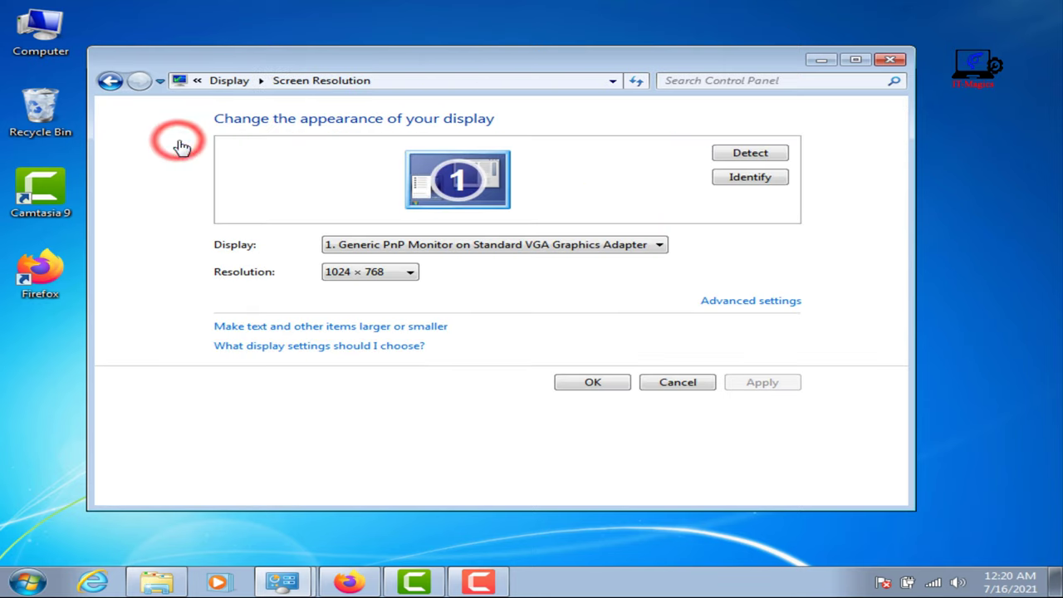
{"action": "left_click", "coordinate": [399, 276]}
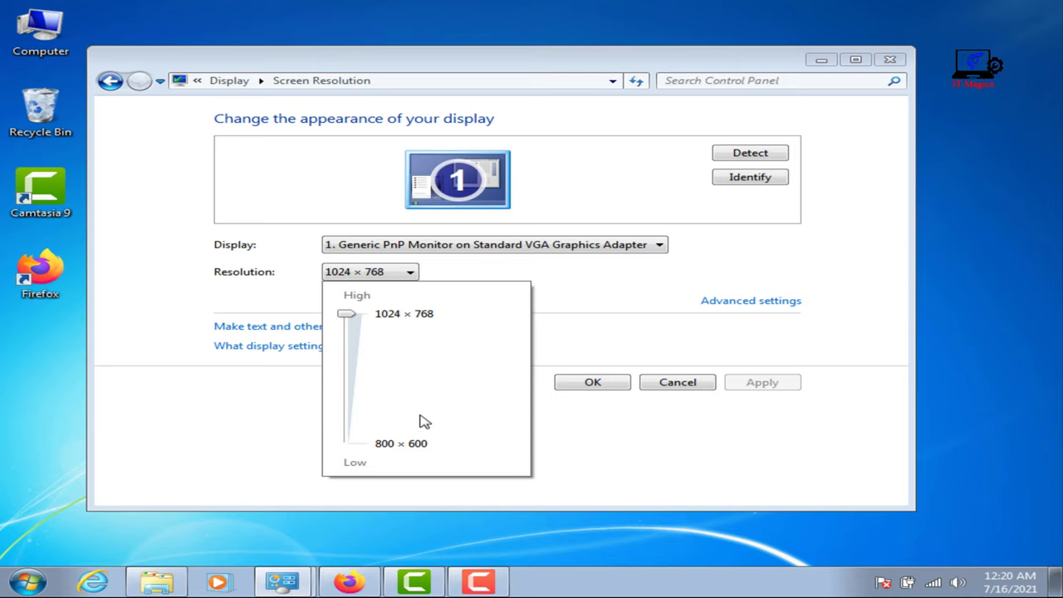
{"action": "left_click", "coordinate": [598, 423]}
{"action": "left_click", "coordinate": [590, 382]}
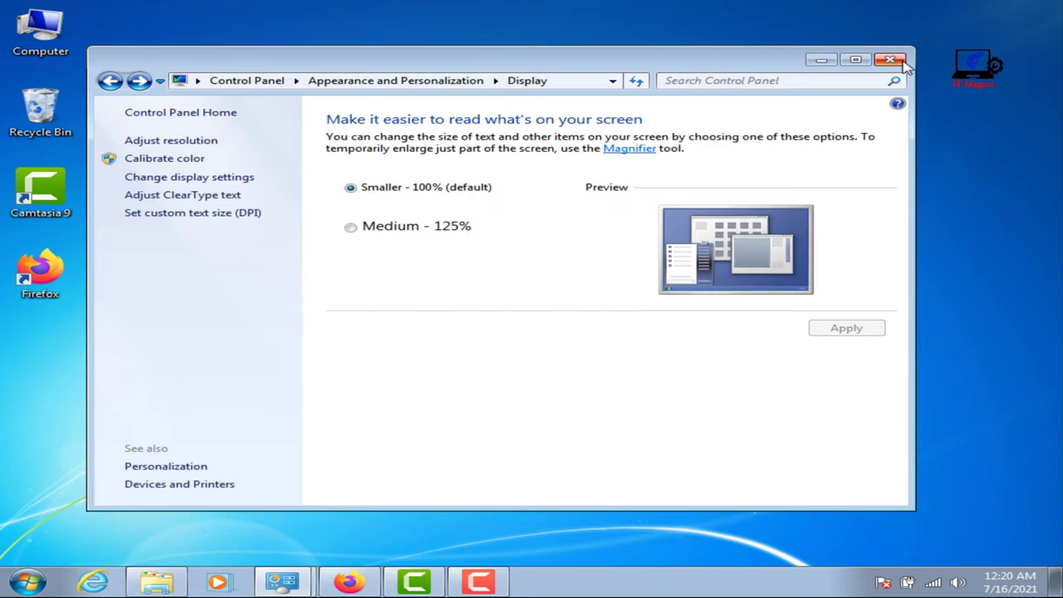
{"action": "left_click", "coordinate": [901, 61]}
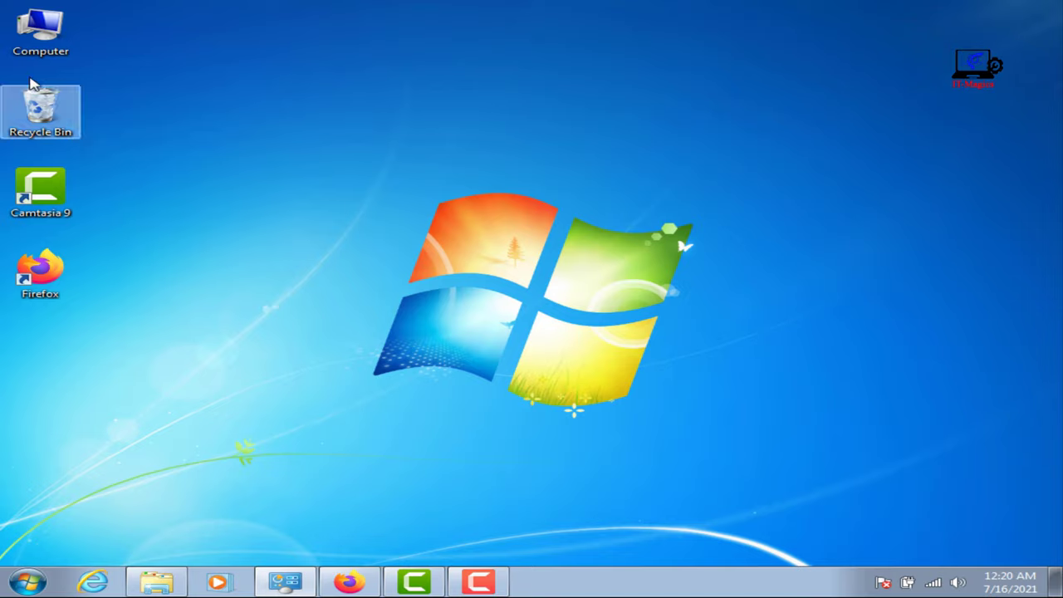
View the computer's system information from the Computer icon, then close it.
{"action": "right_click", "coordinate": [52, 34]}
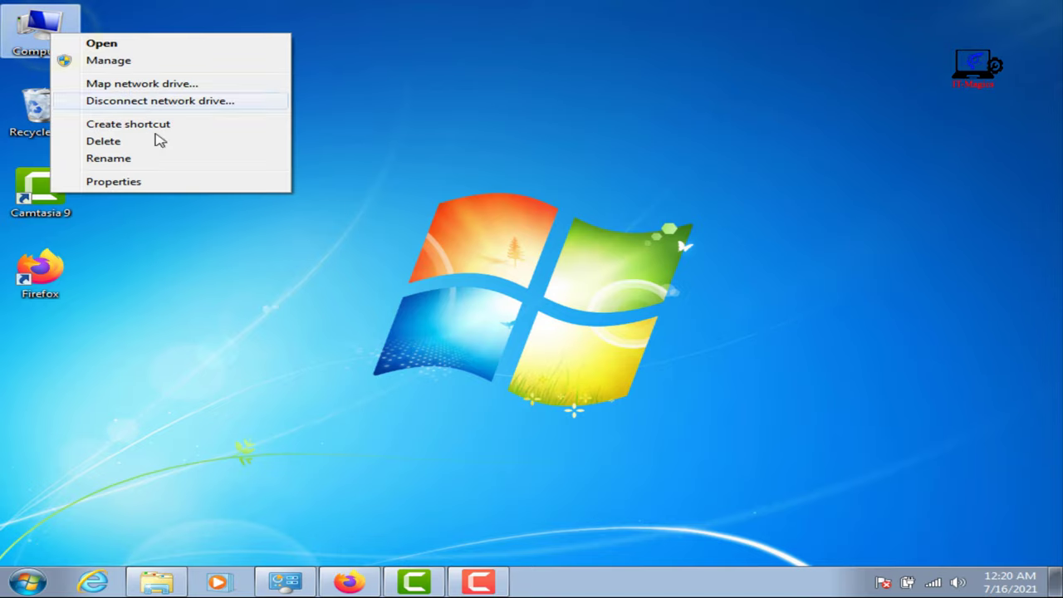
{"action": "left_click", "coordinate": [166, 185]}
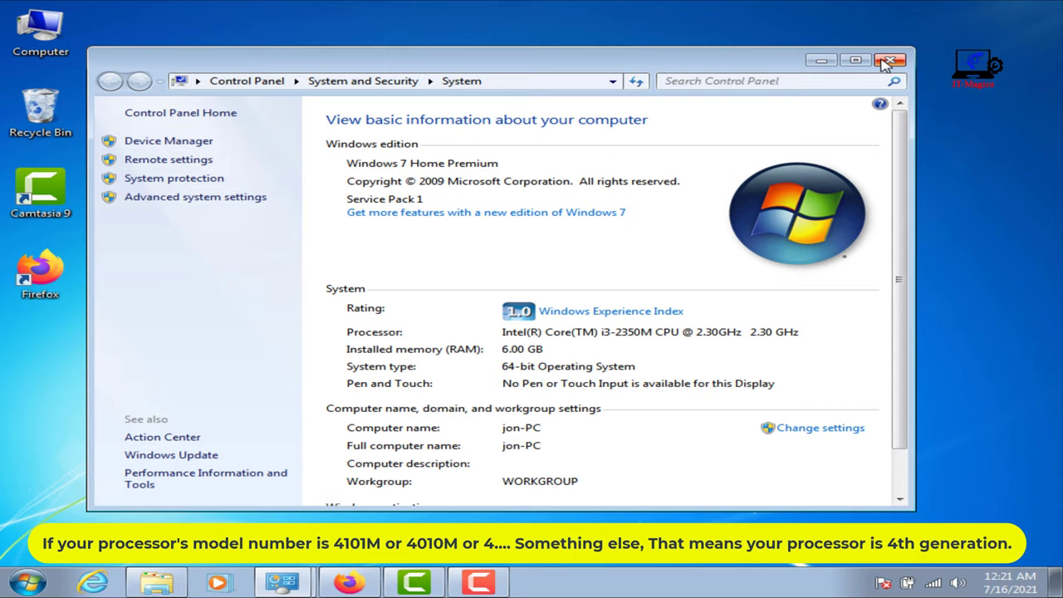
{"action": "left_click", "coordinate": [891, 62]}
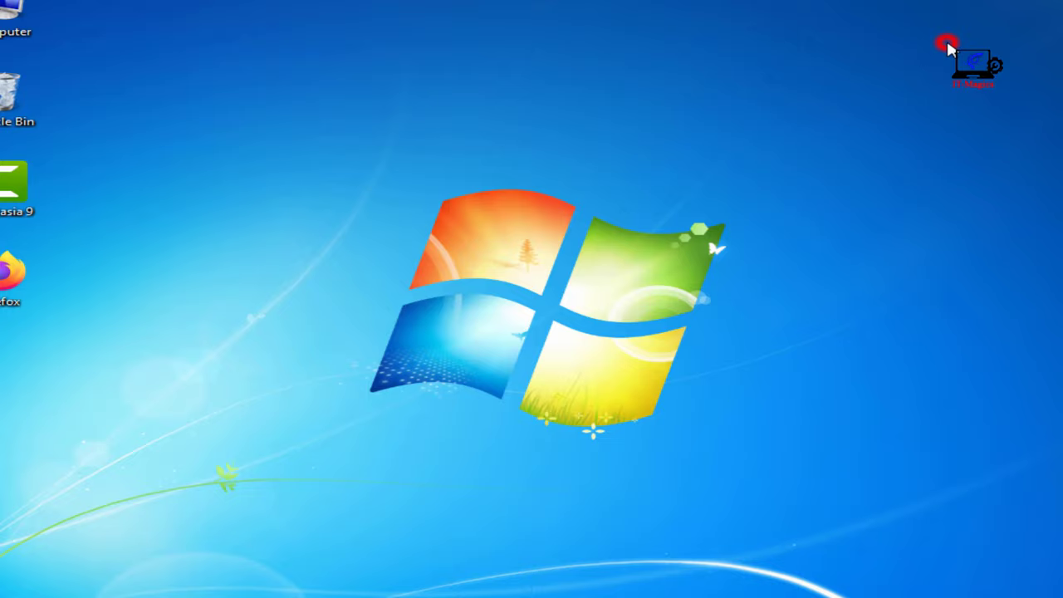
Open Intel's Graphics Driver download page in Firefox and scroll to Available Downloads.
{"action": "left_click", "coordinate": [349, 582]}
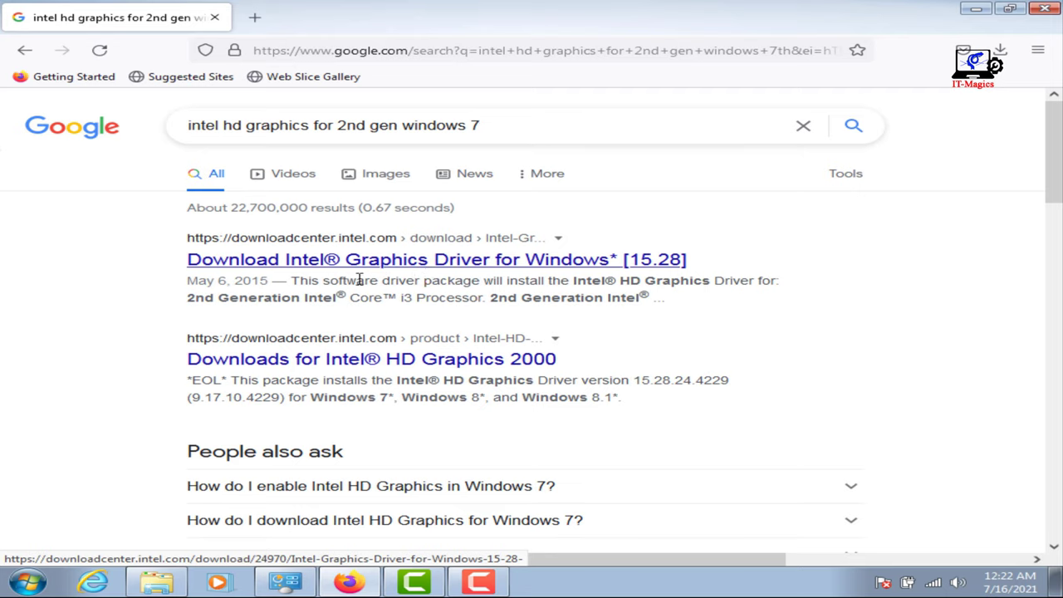
{"action": "left_click", "coordinate": [241, 260]}
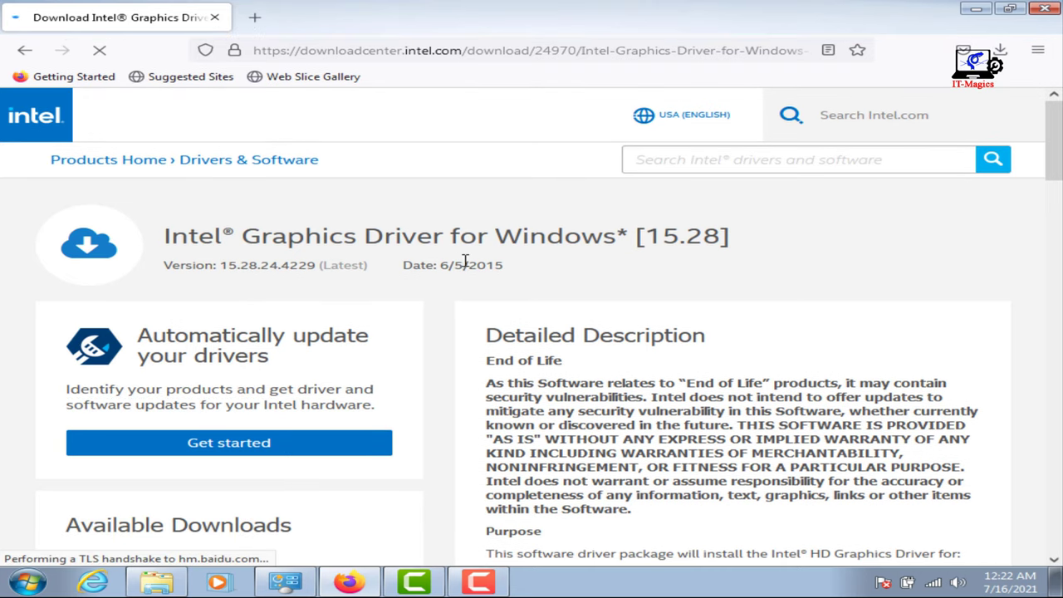
{"action": "scroll", "coordinate": [452, 259], "scroll_direction": "down", "scroll_amount": 2}
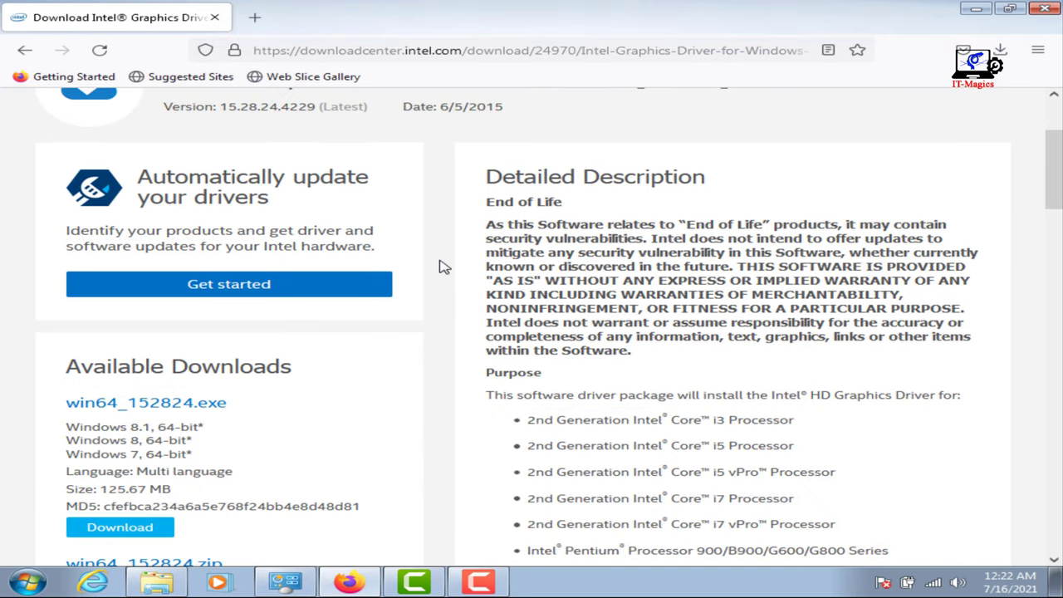
{"action": "scroll", "coordinate": [399, 261], "scroll_direction": "down", "scroll_amount": 2}
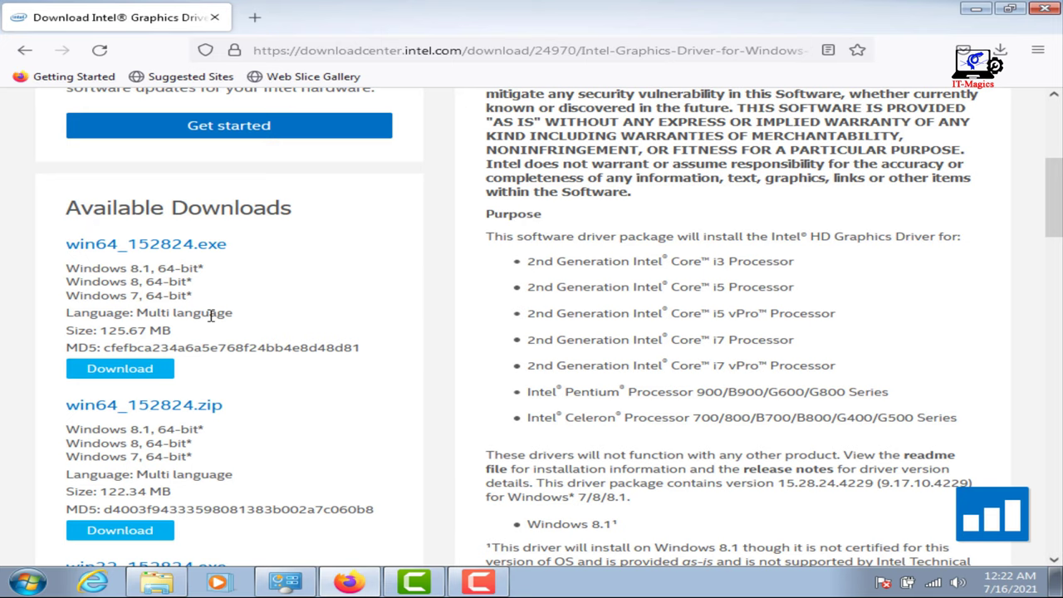
{"action": "scroll", "coordinate": [210, 316], "scroll_direction": "down", "scroll_amount": 1}
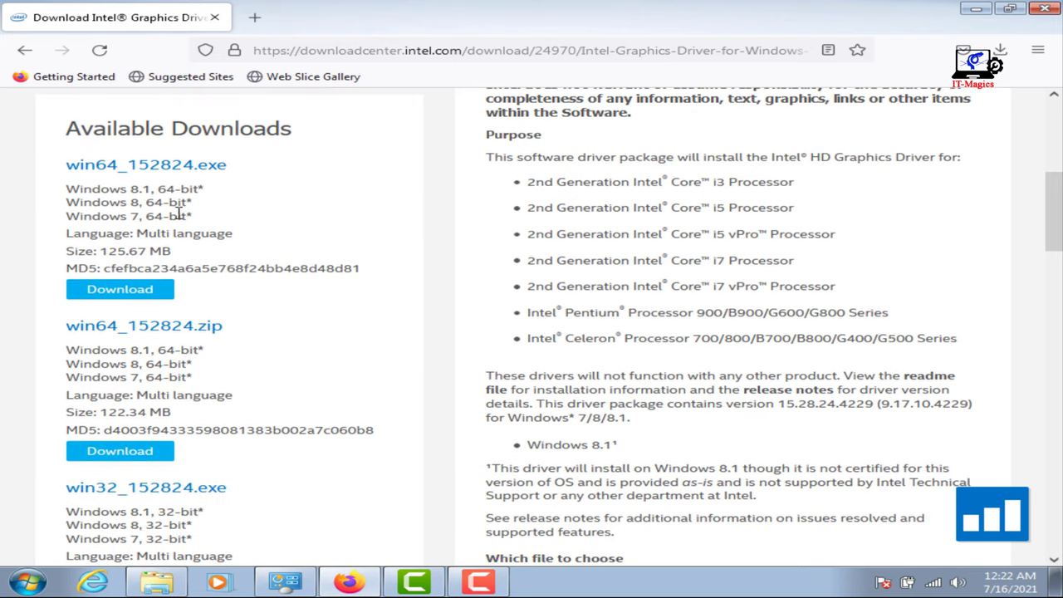
{"action": "scroll", "coordinate": [240, 315], "scroll_direction": "down", "scroll_amount": 1}
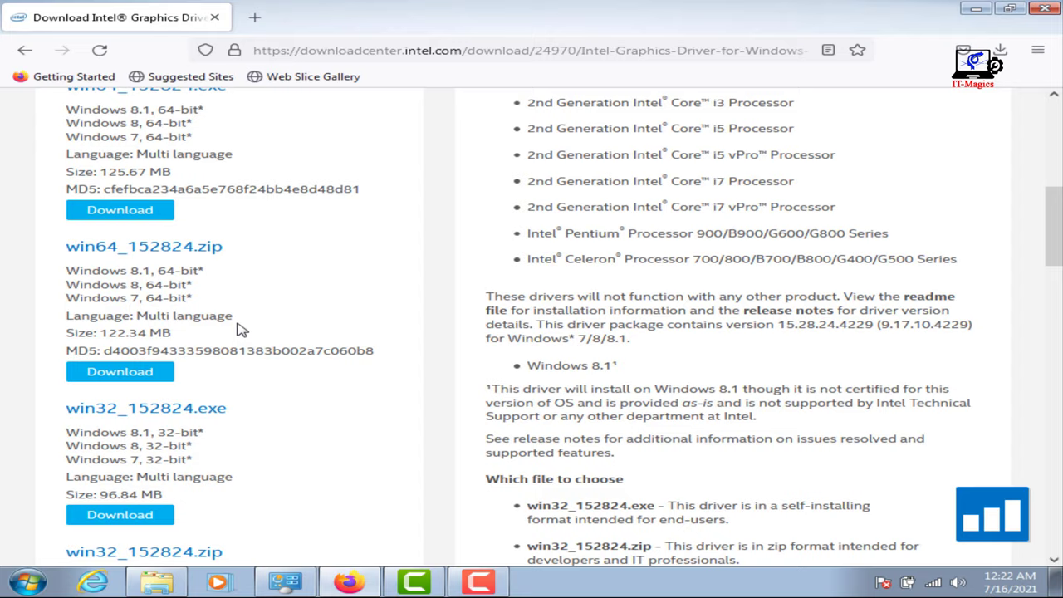
{"action": "scroll", "coordinate": [232, 332], "scroll_direction": "down", "scroll_amount": 1}
{"action": "scroll", "coordinate": [229, 336], "scroll_direction": "down", "scroll_amount": 1}
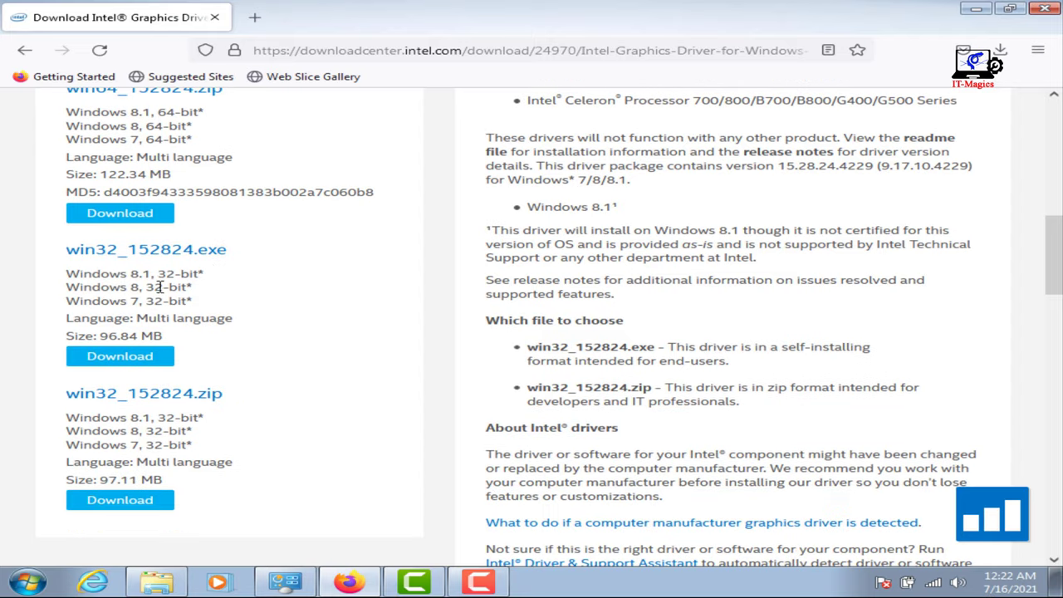
{"action": "scroll", "coordinate": [261, 294], "scroll_direction": "up", "scroll_amount": 2}
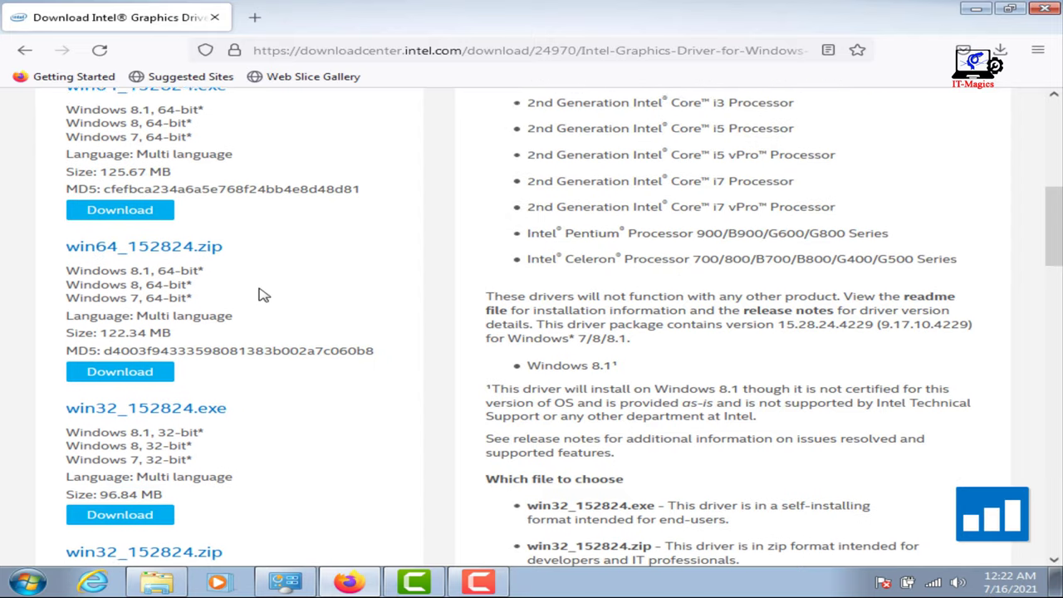
{"action": "scroll", "coordinate": [258, 292], "scroll_direction": "up", "scroll_amount": 1}
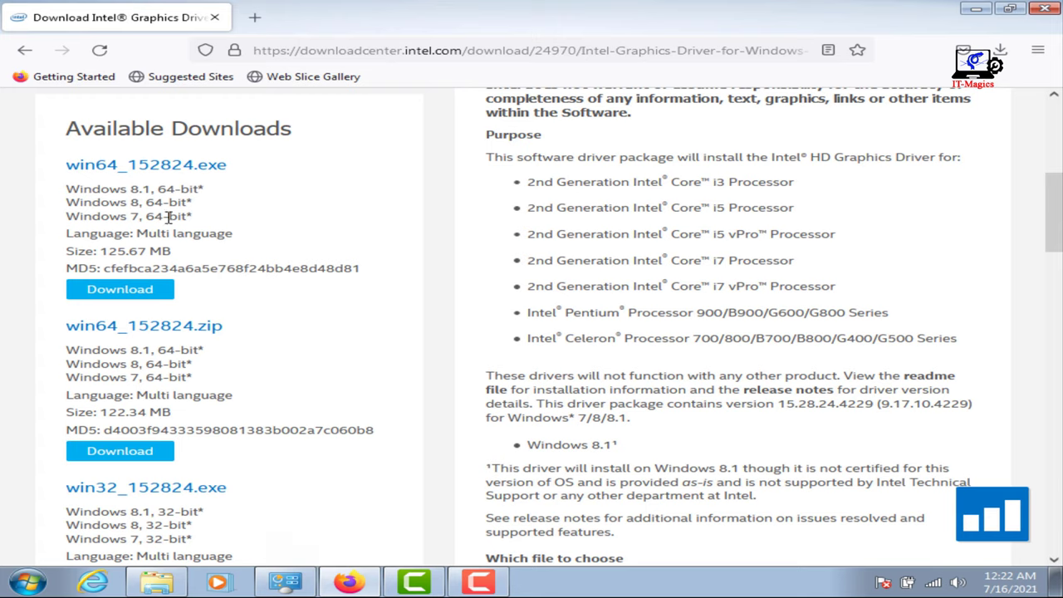
Download and save win64_152824.exe, then show the finished 126 MB file in its folder.
{"action": "left_click", "coordinate": [129, 297]}
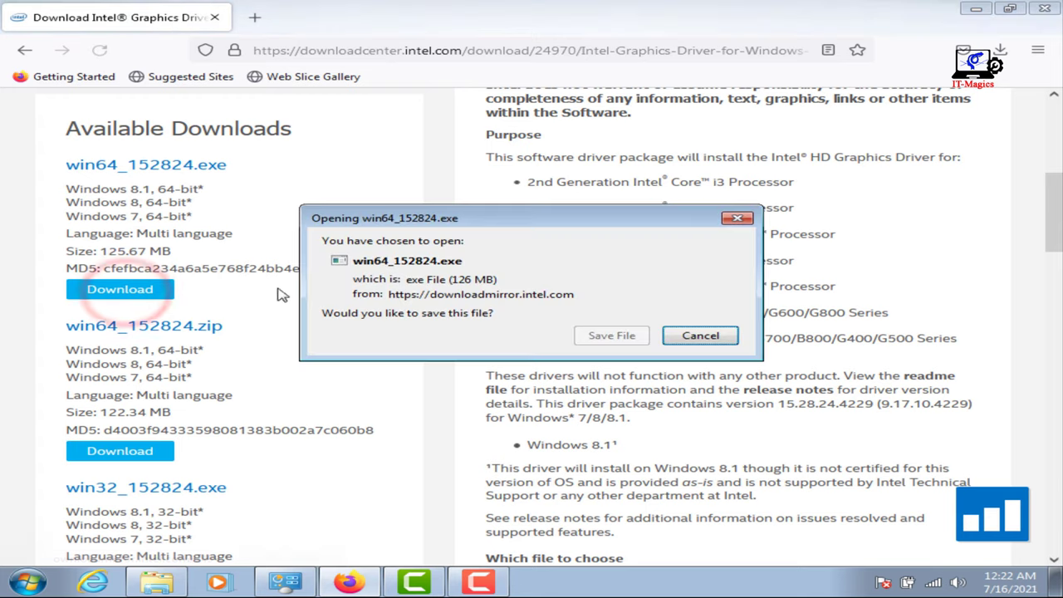
{"action": "left_click", "coordinate": [615, 336]}
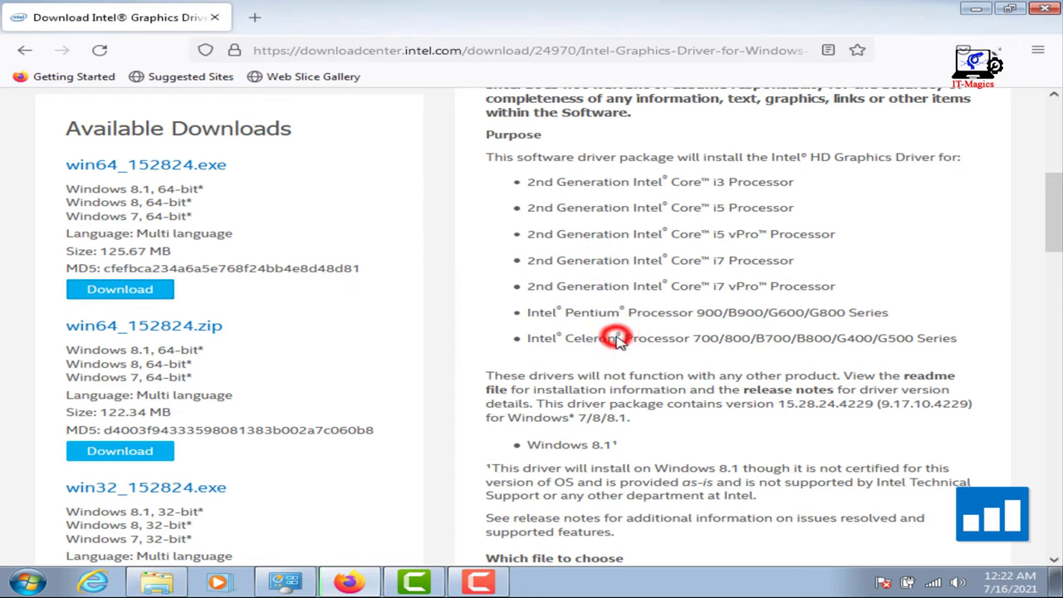
{"action": "left_click", "coordinate": [1001, 50]}
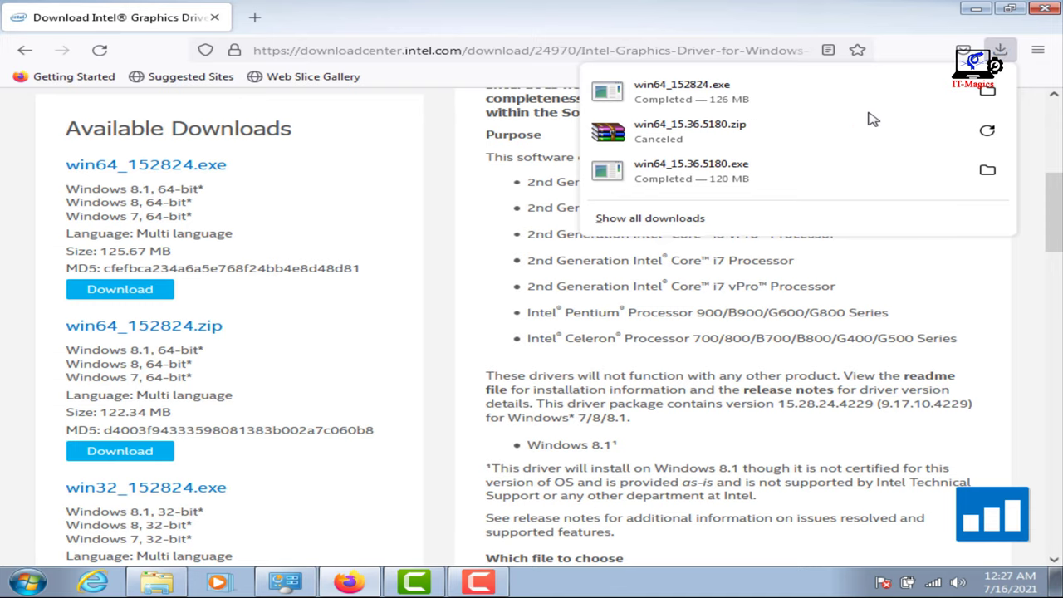
{"action": "left_click", "coordinate": [988, 94]}
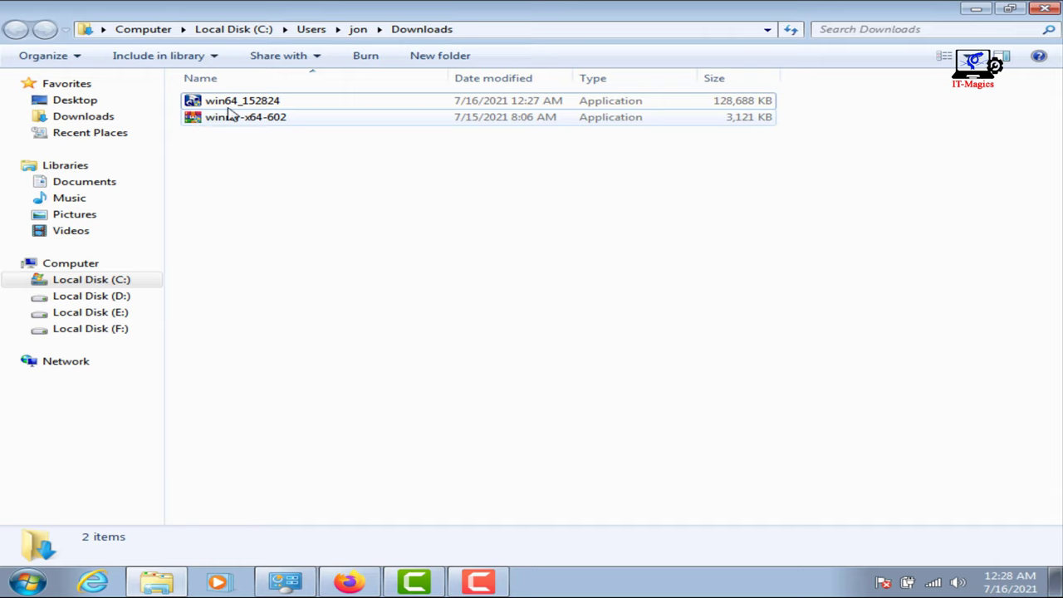
Run the win64_152824 installer from the Downloads folder.
{"action": "left_click", "coordinate": [239, 102]}
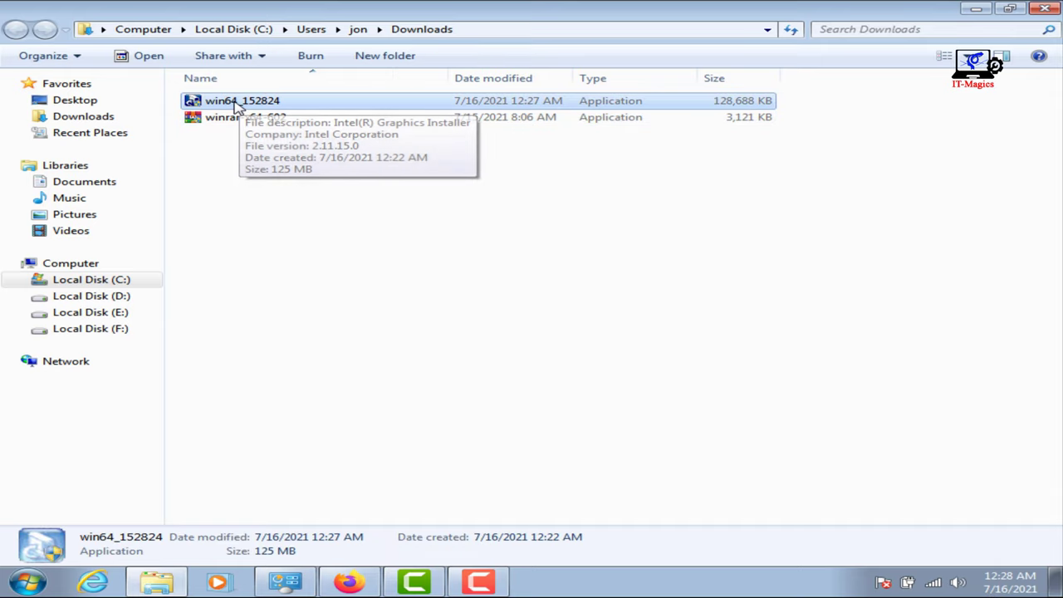
{"action": "double_click", "coordinate": [236, 104]}
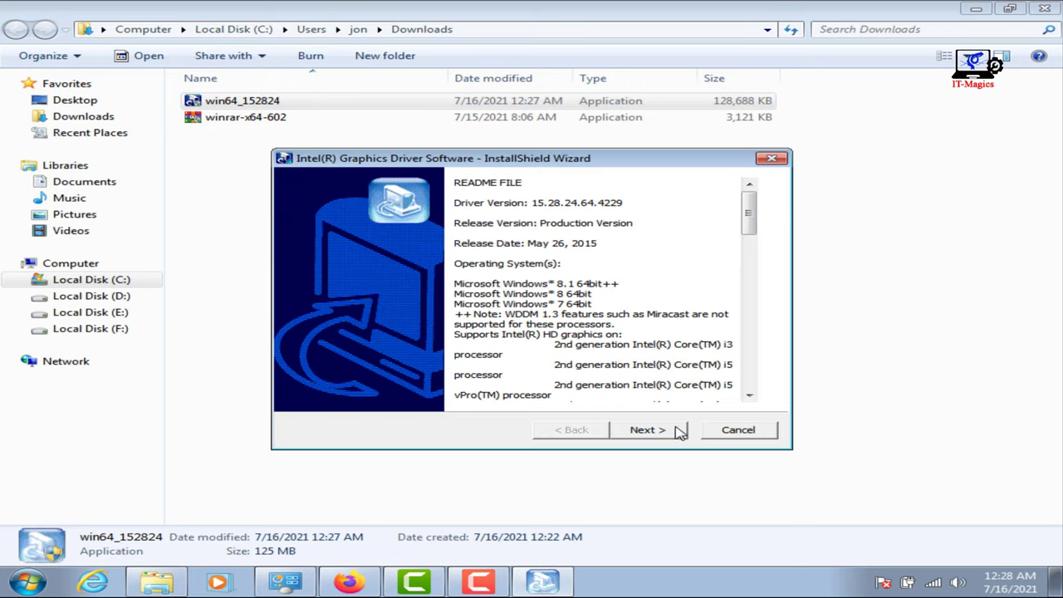
Install the Intel HD Graphics driver, accepting the license, and finish with 'Yes, restart now'.
{"action": "left_click", "coordinate": [647, 430]}
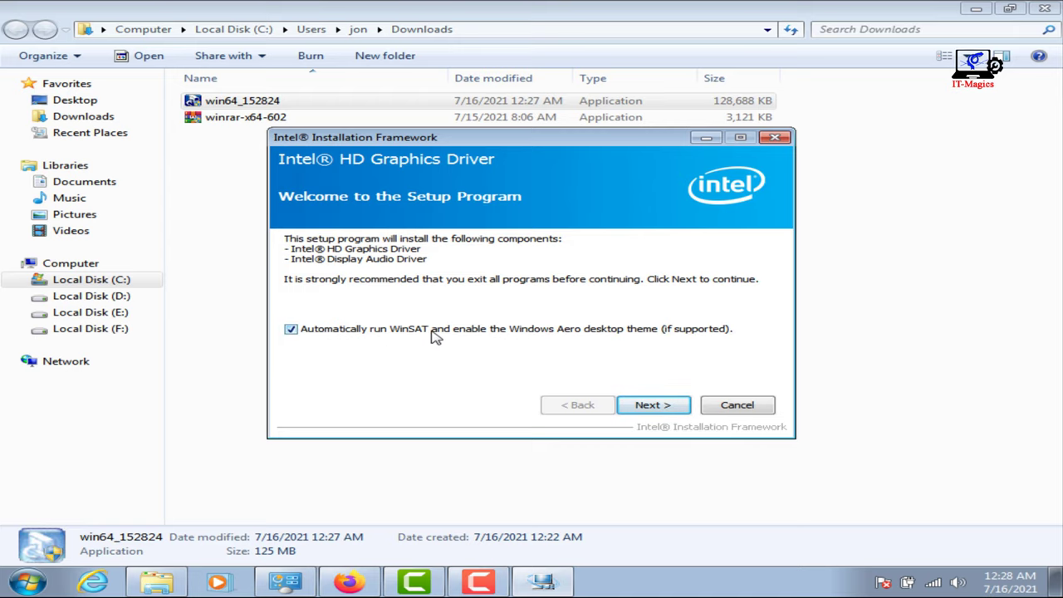
{"action": "left_click", "coordinate": [675, 405]}
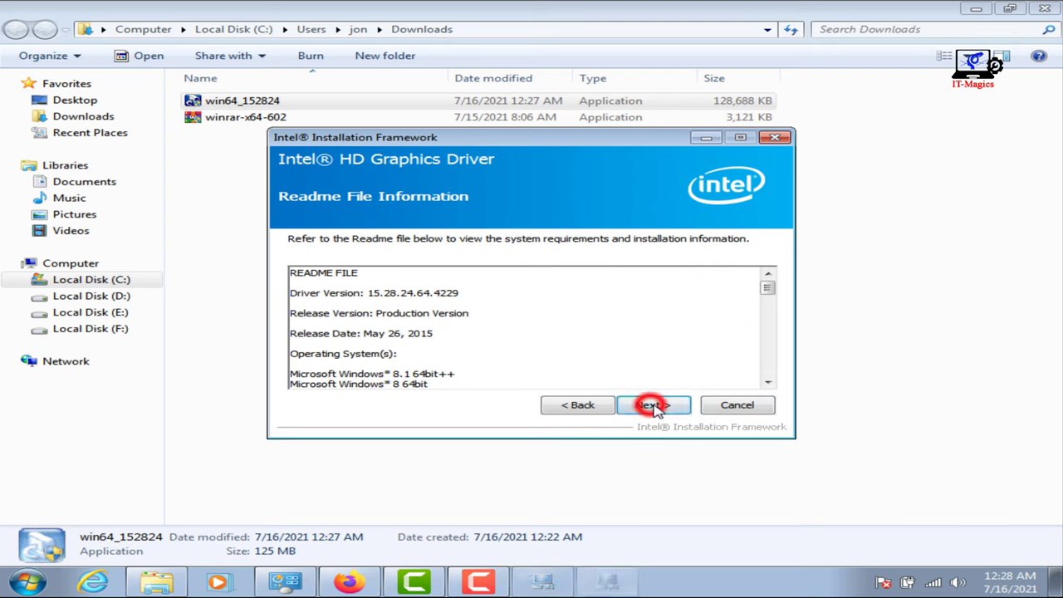
{"action": "left_click", "coordinate": [652, 405]}
{"action": "left_click", "coordinate": [652, 405]}
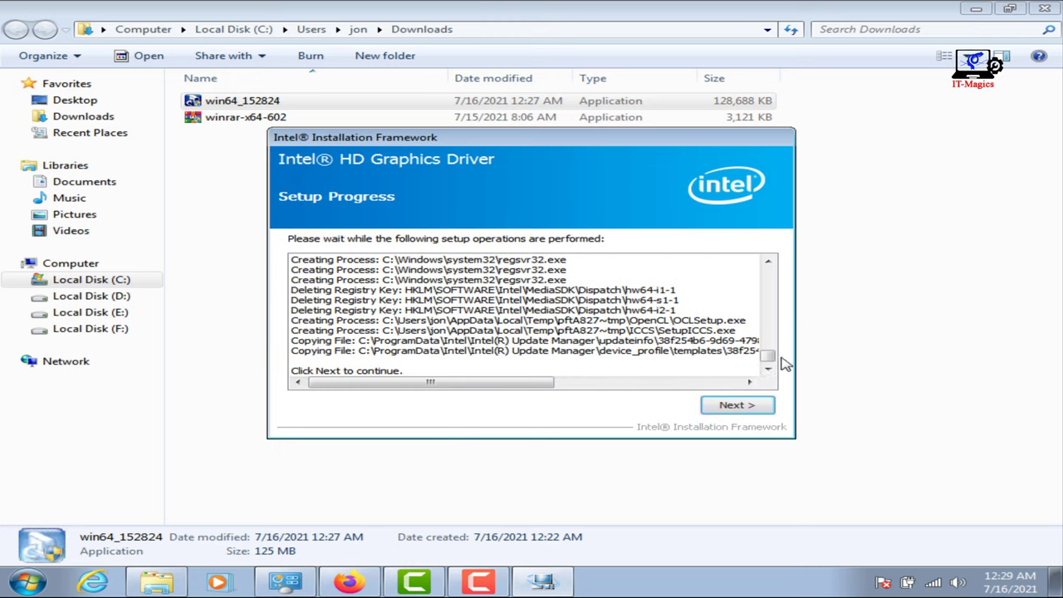
{"action": "key", "text": "Return"}
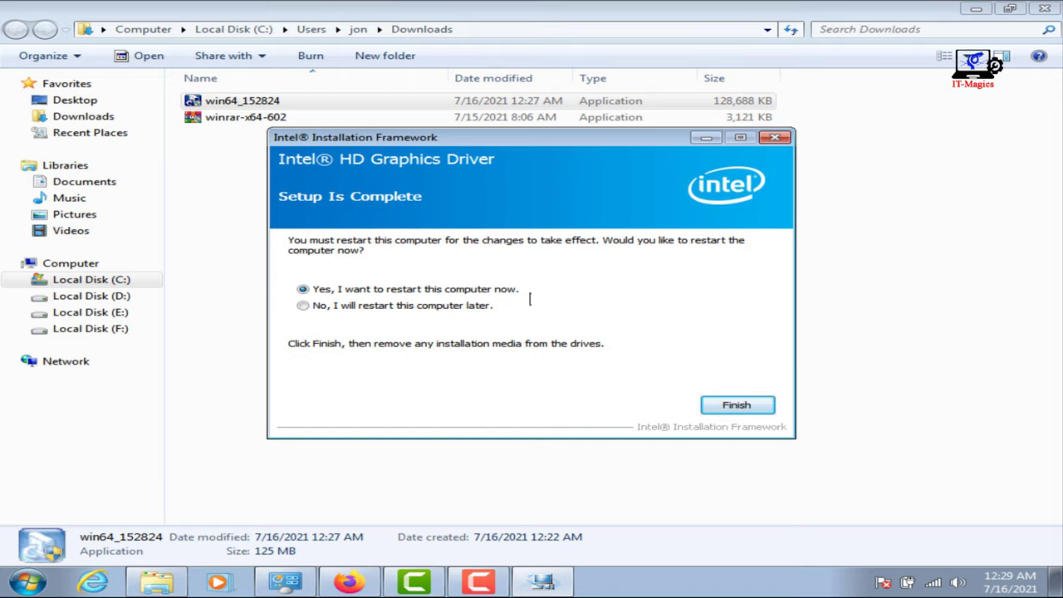
{"action": "left_click", "coordinate": [737, 405]}
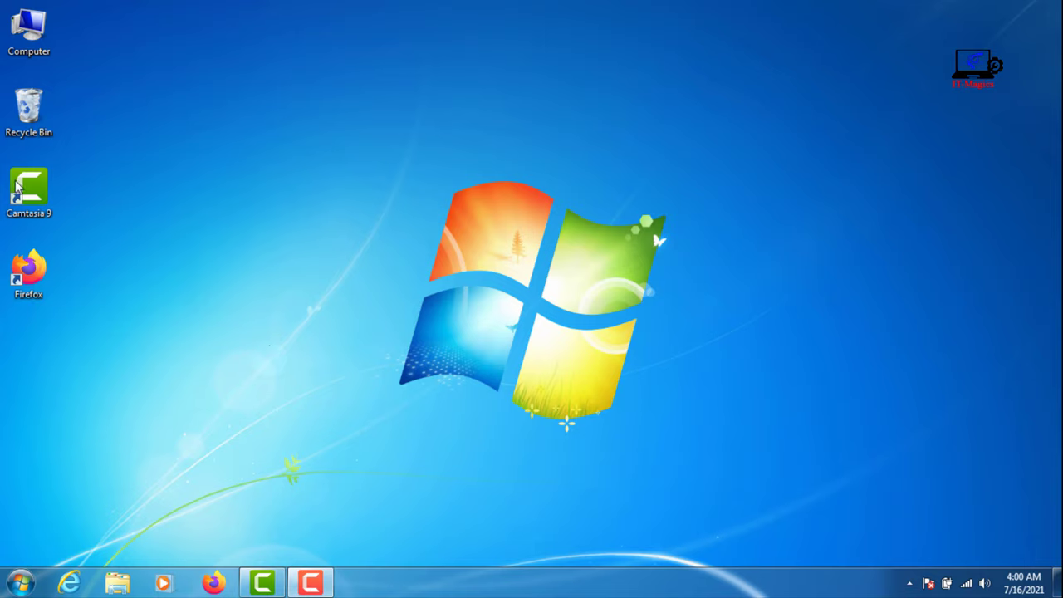
Open Screen Resolution via Personalize and Display to confirm 1366 × 768 (recommended).
{"action": "right_click", "coordinate": [241, 255]}
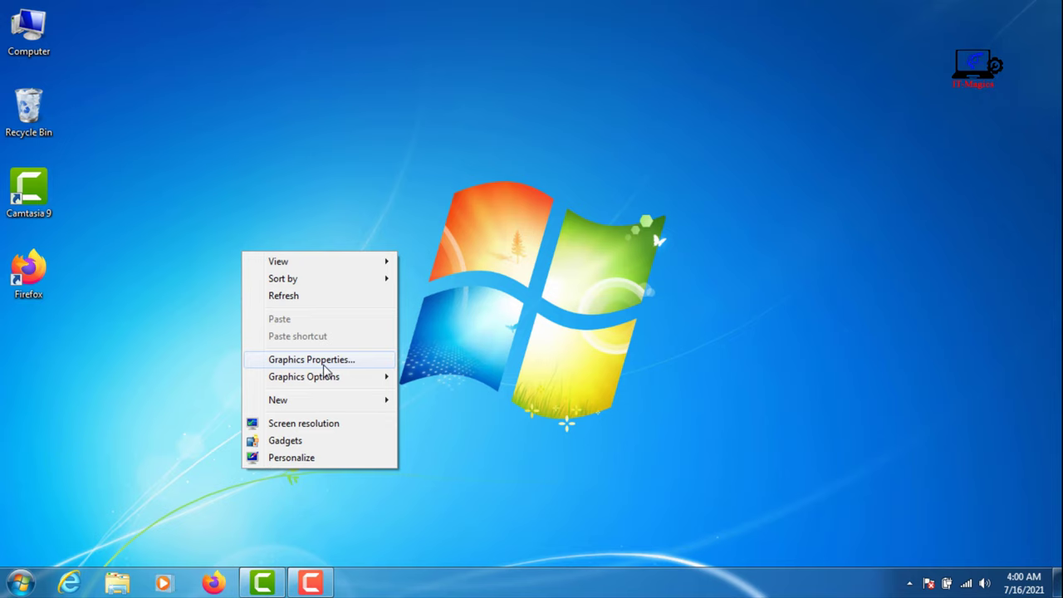
{"action": "left_click", "coordinate": [309, 463]}
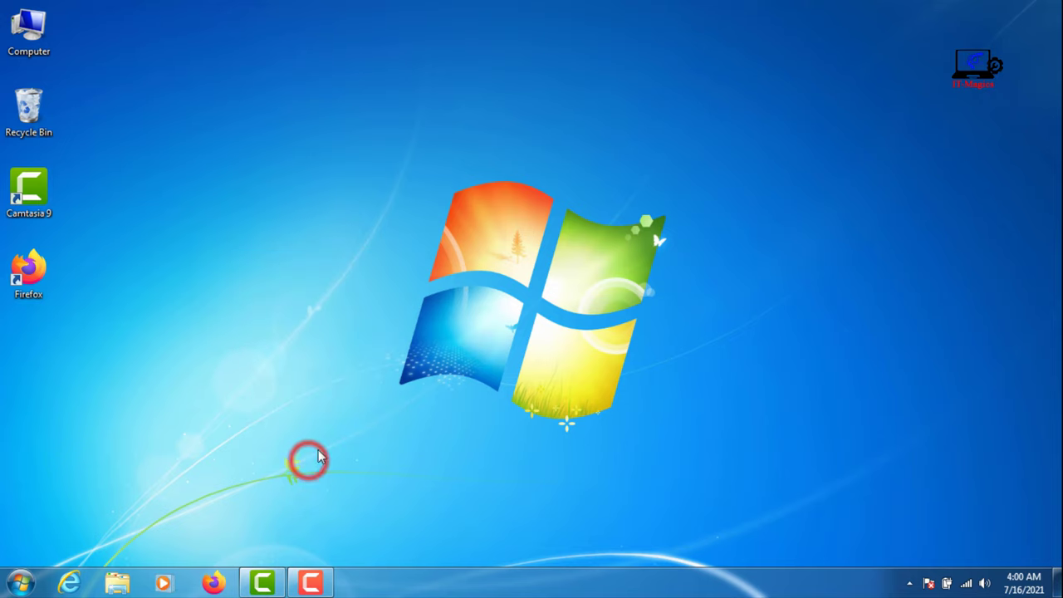
{"action": "left_click", "coordinate": [249, 463]}
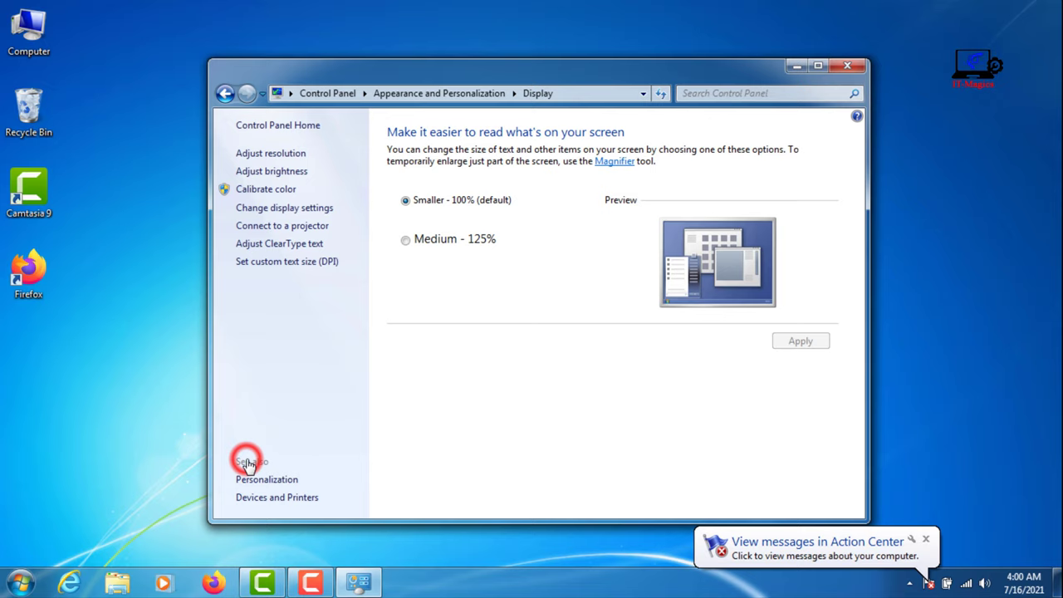
{"action": "left_click", "coordinate": [276, 154]}
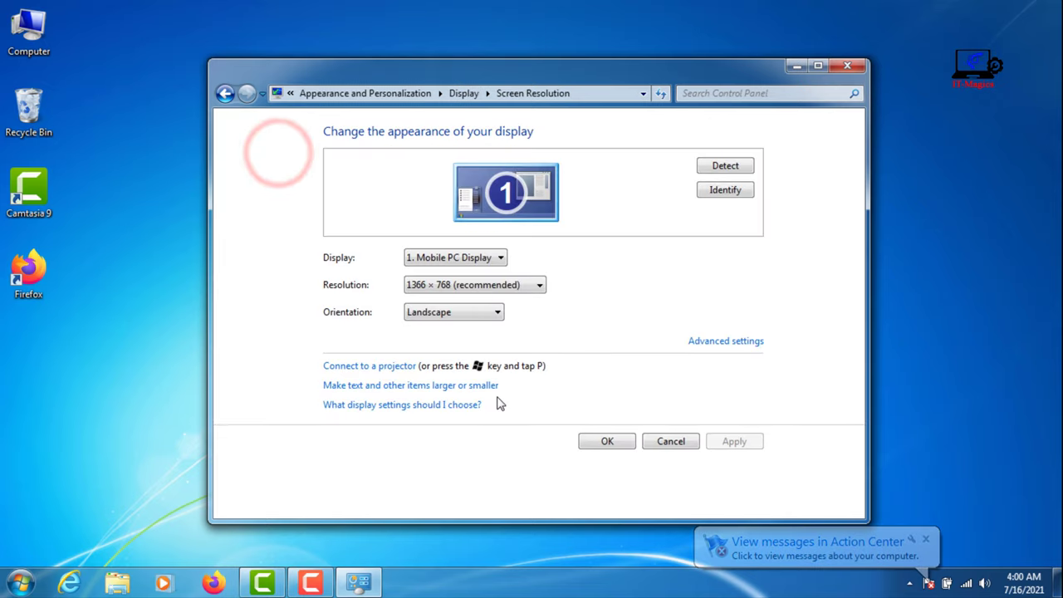